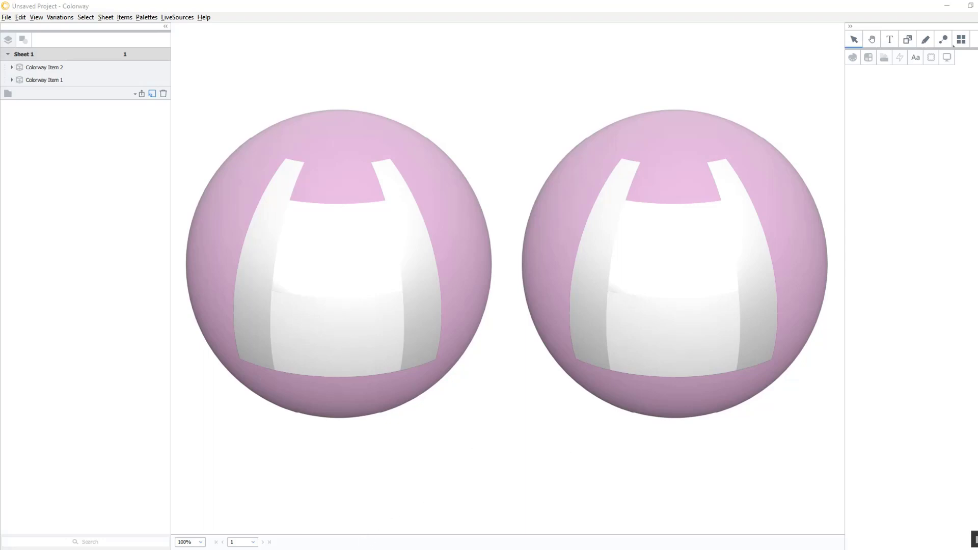
Select Colorway Item 2, then Item 1, then Item 2 again on the sheet, and clear the selection.
click(326, 207)
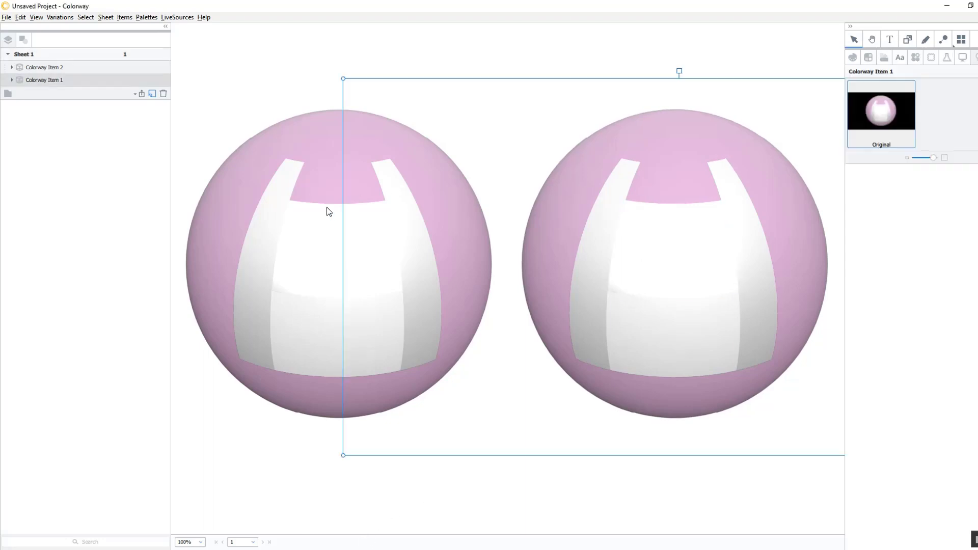
click(698, 194)
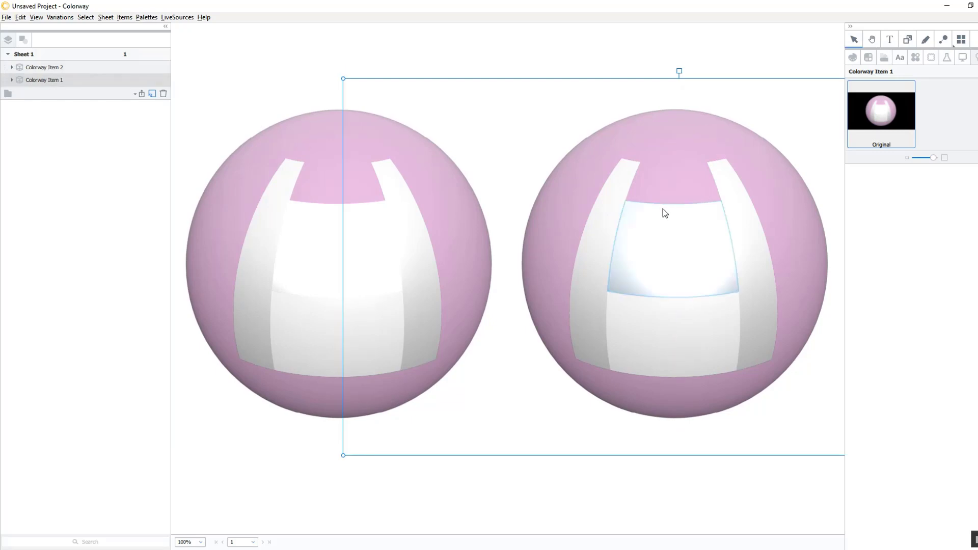
click(318, 178)
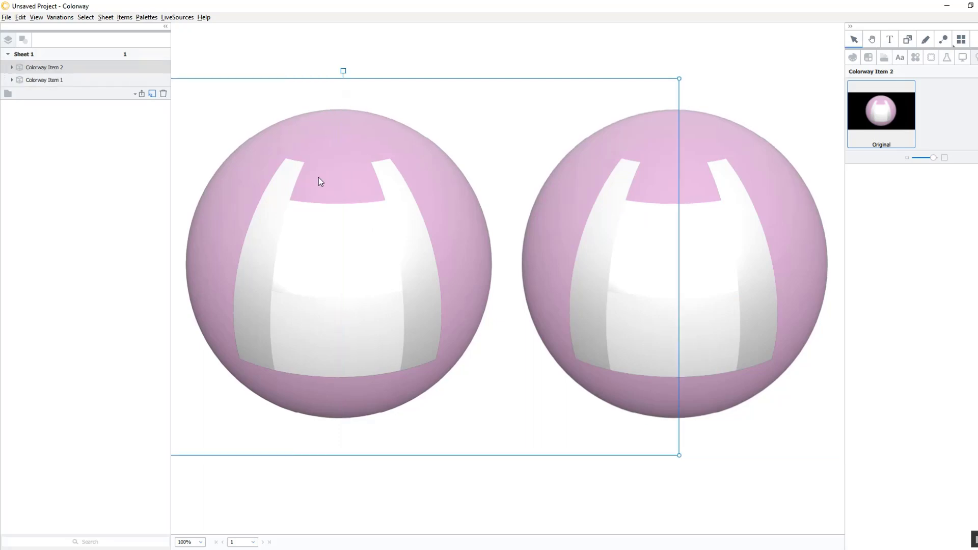
click(379, 60)
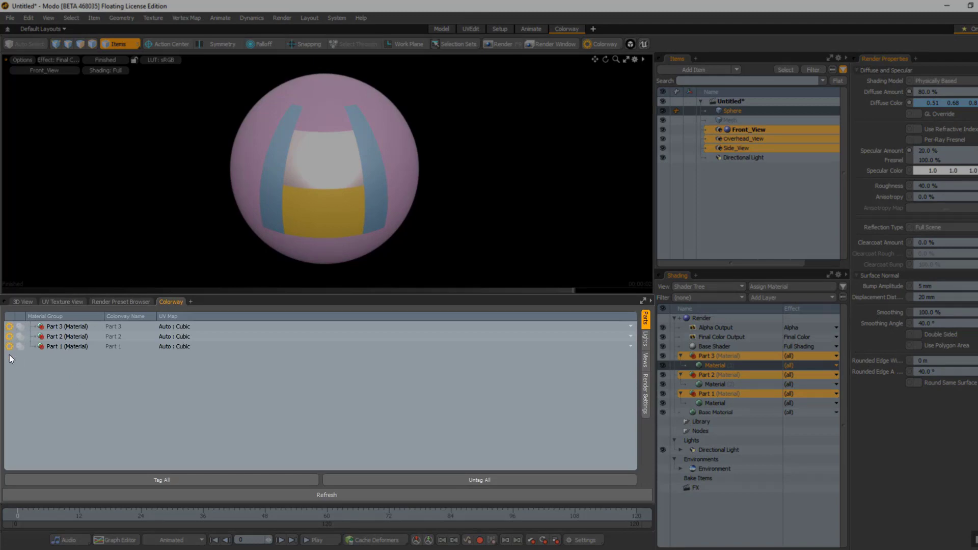
Tag the Directional Light and Environment for Colorway, then list the camera views.
click(645, 338)
click(9, 326)
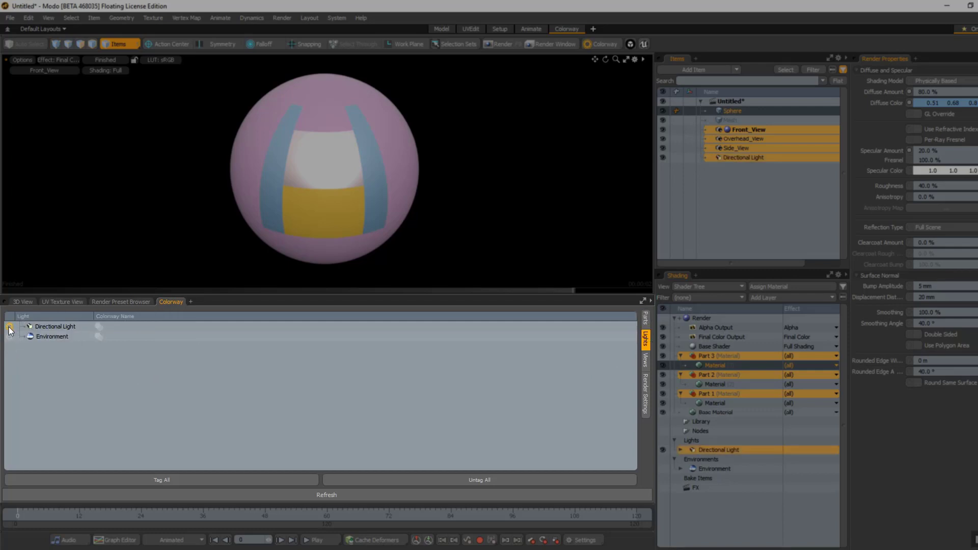
click(9, 337)
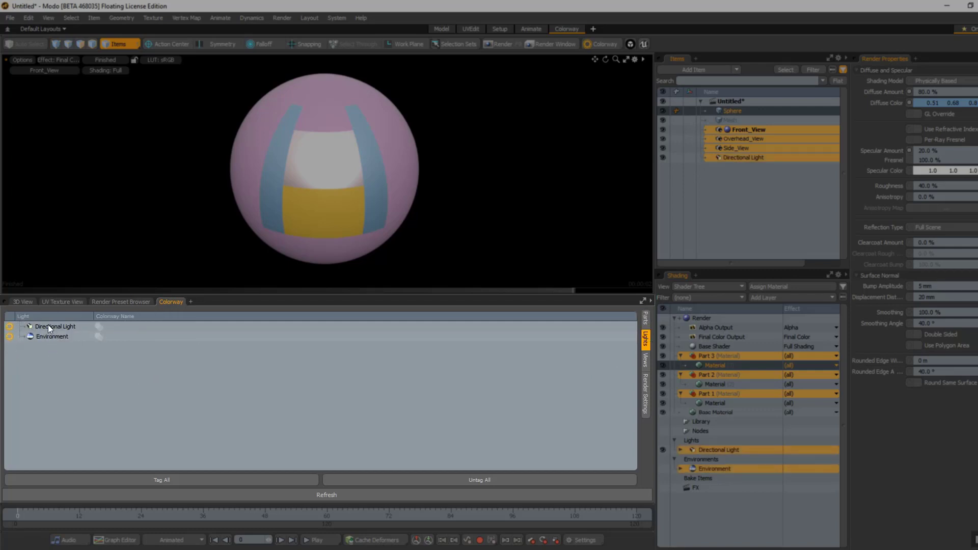
click(645, 361)
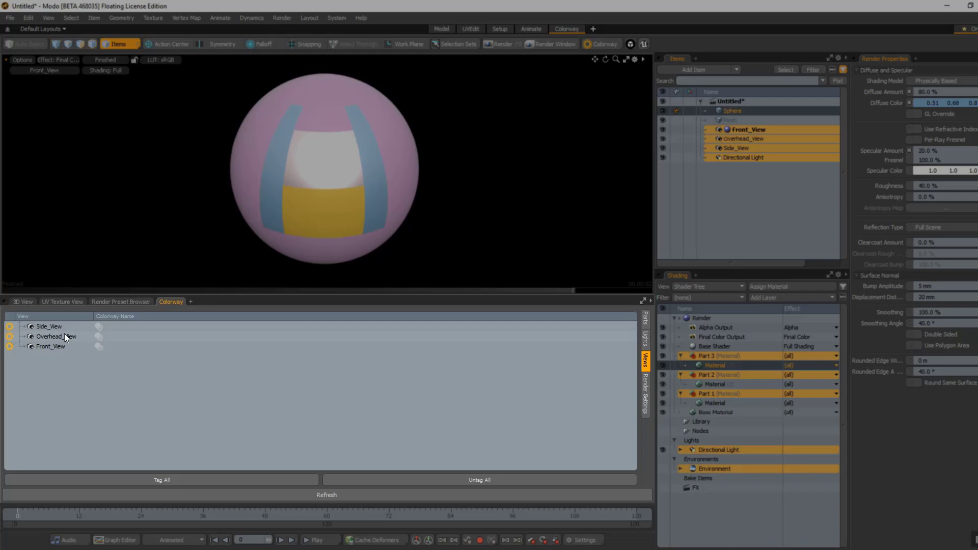
Toggle Enable Reflection/Refraction Changes on and off in Render Scene for Colorway, cancel, and show Parts.
click(308, 19)
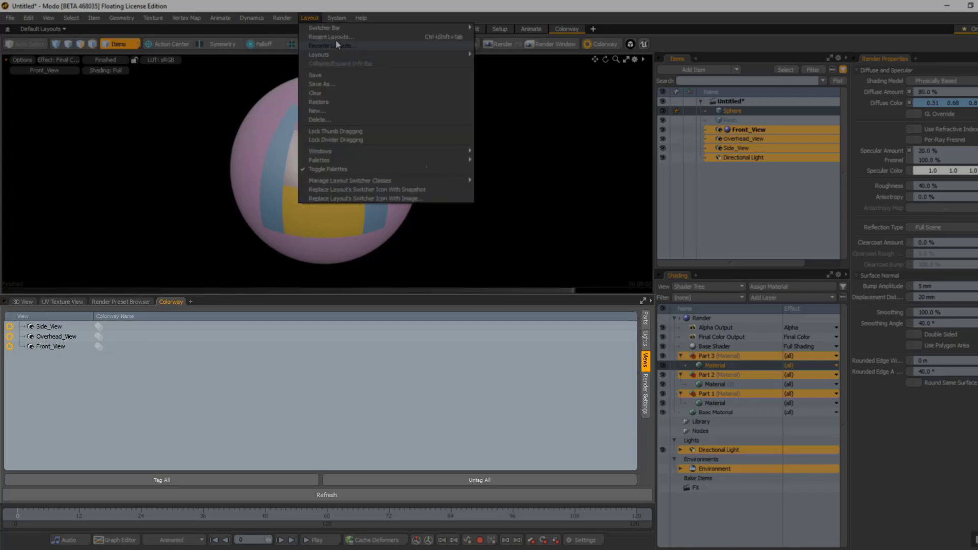
click(282, 18)
mouse_move(345, 239)
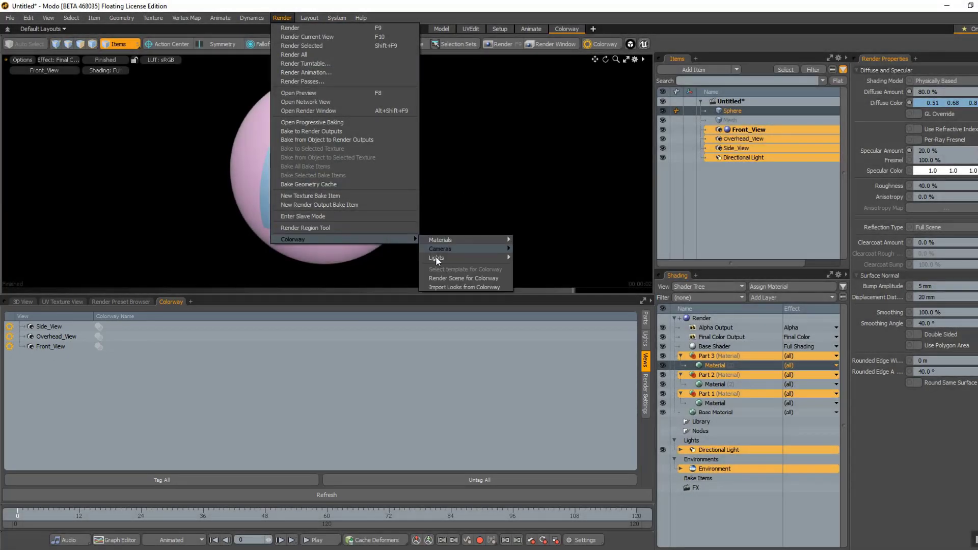
click(442, 278)
click(500, 251)
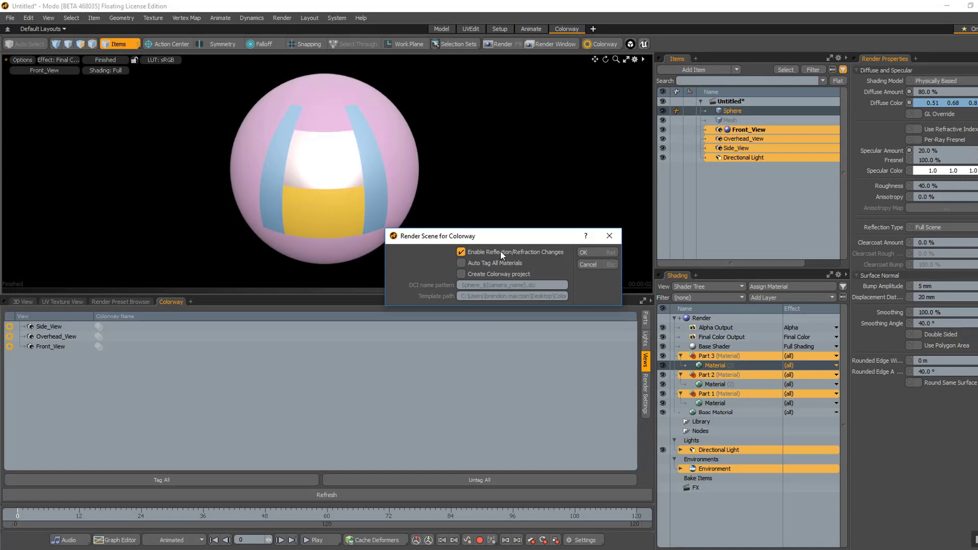
click(546, 255)
click(589, 263)
click(646, 319)
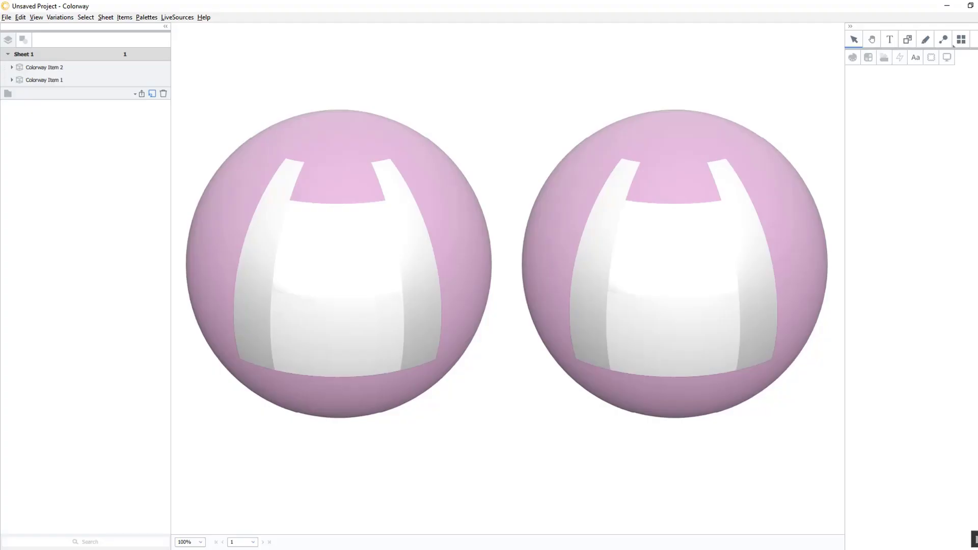
Open Colorway Item 1 in the lighting editor; set Directional Light to 0.4 and Environment to 1.7.
click(699, 191)
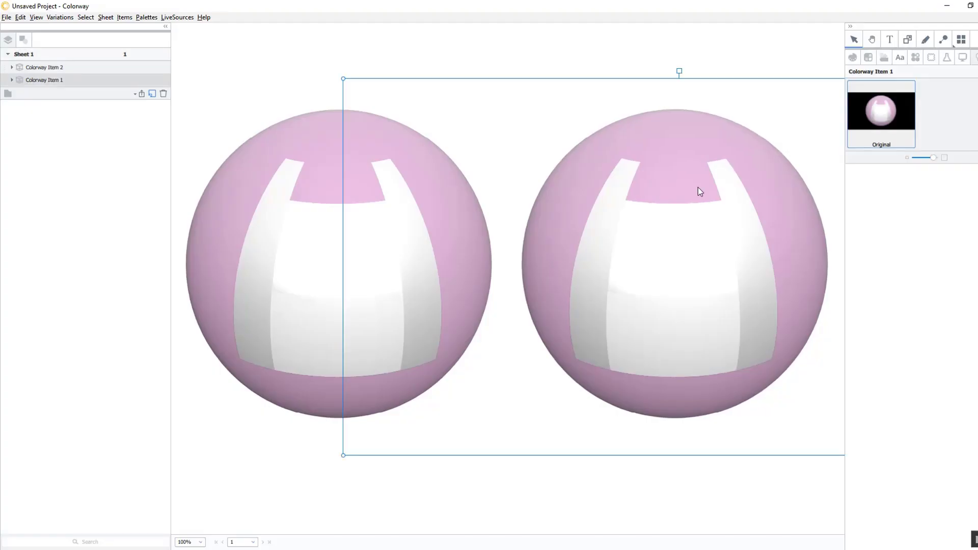
double_click(649, 214)
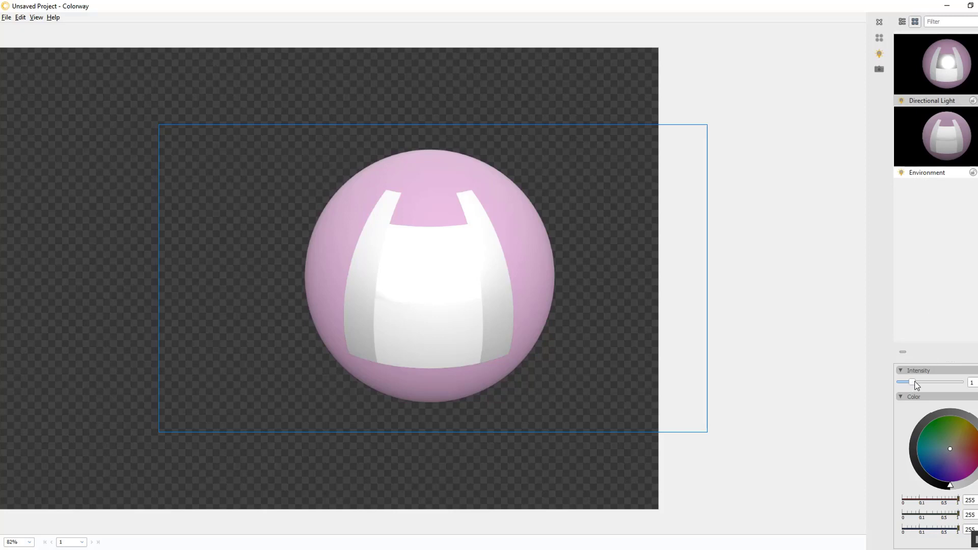
mouse_move(915, 383)
mouse_down()
mouse_move(931, 383)
mouse_move(904, 385)
mouse_move(944, 384)
mouse_move(917, 383)
mouse_up()
click(926, 114)
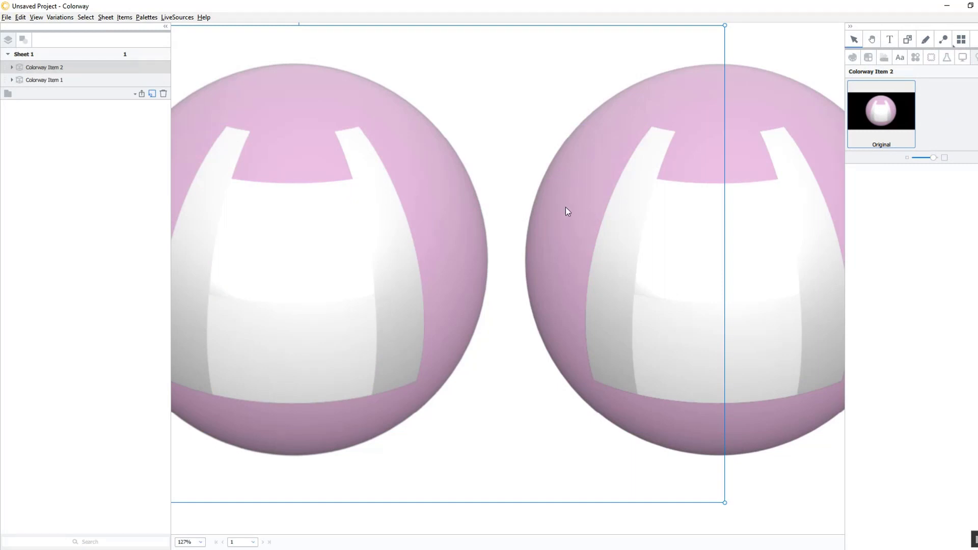
key(F11)
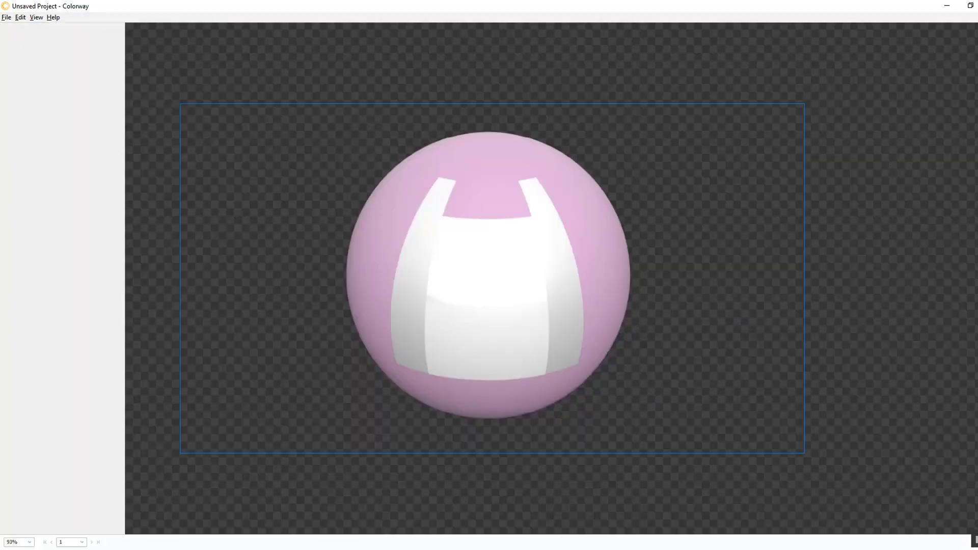
mouse_move(974, 540)
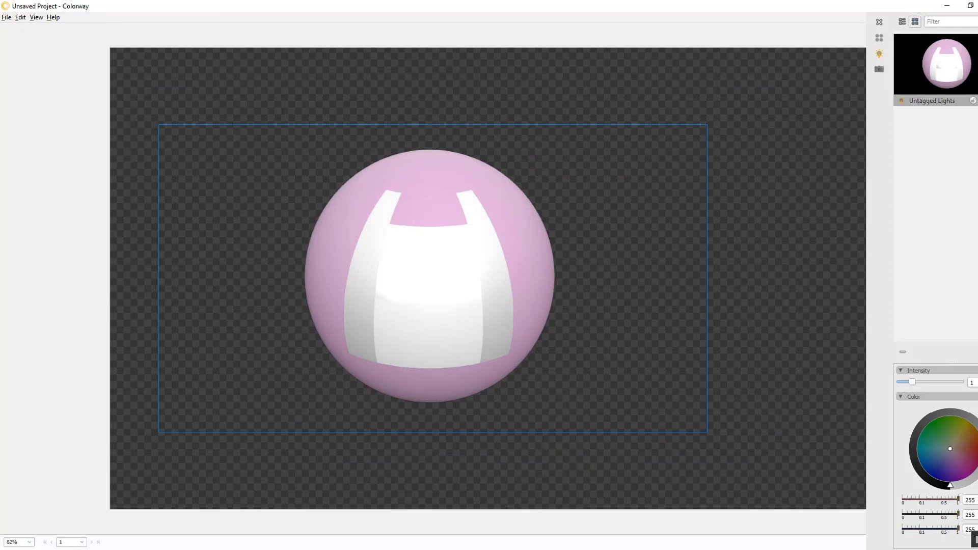
mouse_move(912, 382)
mouse_down()
mouse_move(939, 387)
mouse_move(910, 385)
mouse_up()
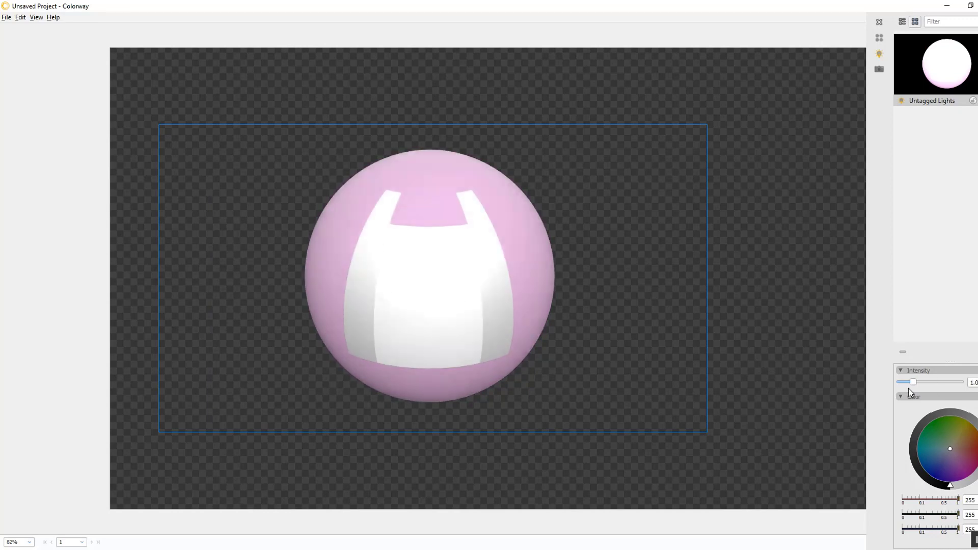
Close the lighting editor with Don't Save, zoom out to 100%, and deselect.
click(879, 22)
click(459, 289)
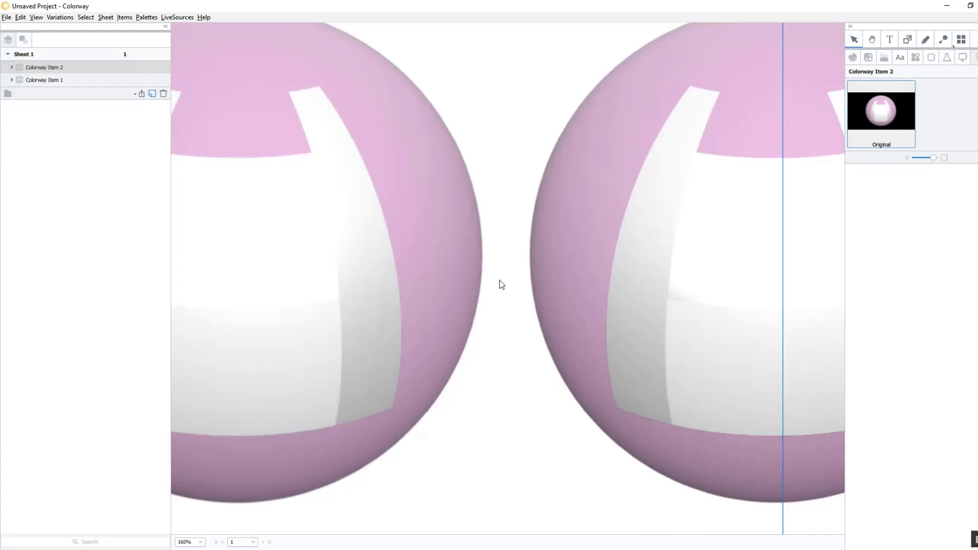
scroll(479, 250, down, 2)
click(700, 81)
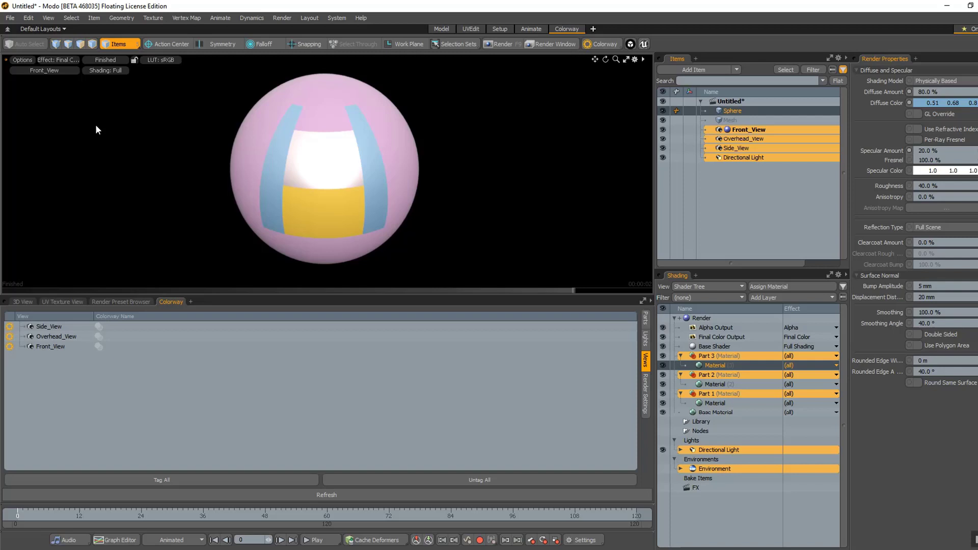
click(54, 69)
click(50, 96)
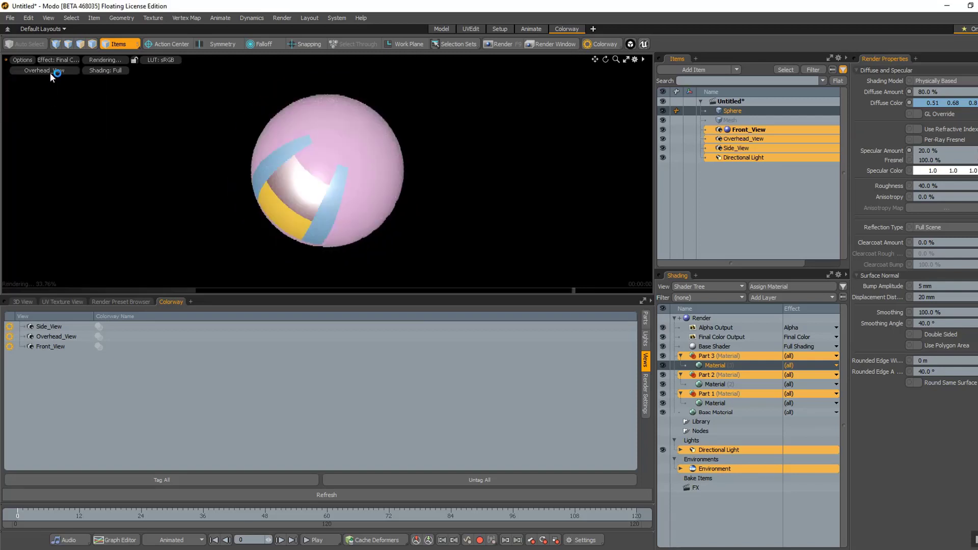
click(52, 68)
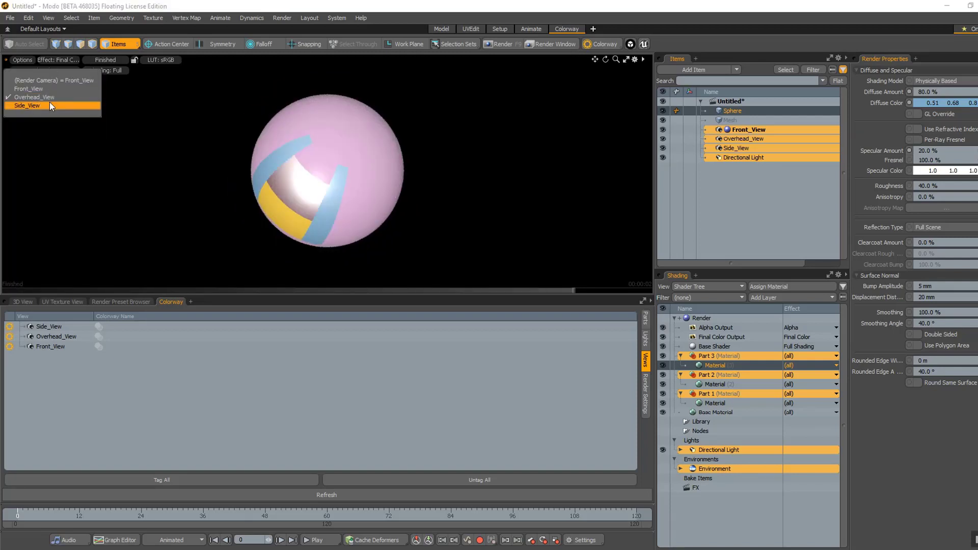
click(50, 102)
click(51, 72)
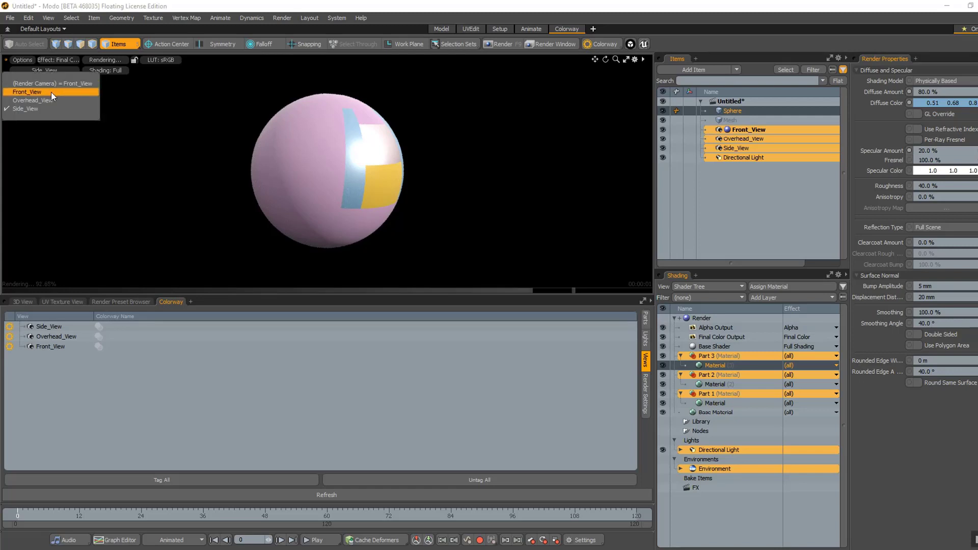
click(51, 93)
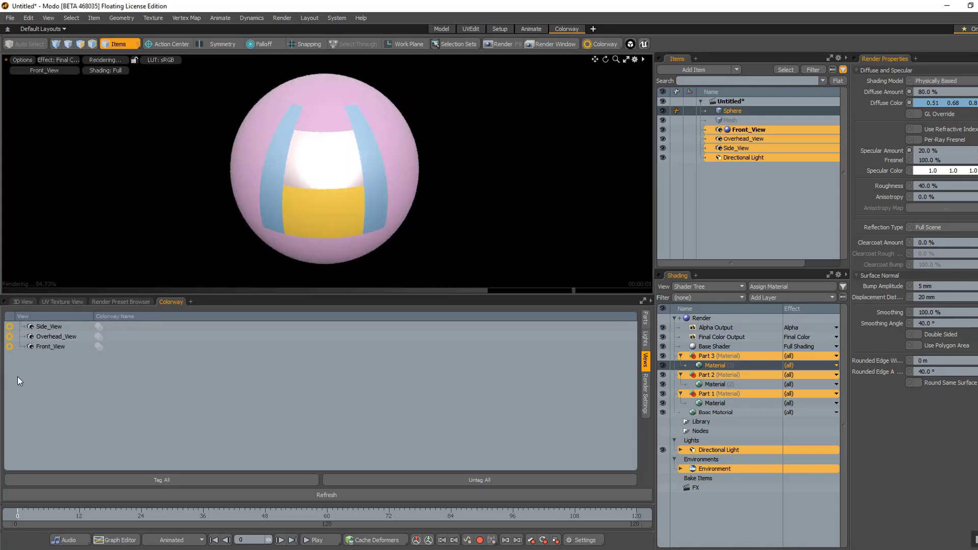
Open the Render Scene for Colorway settings and close them without rendering.
click(277, 19)
mouse_move(323, 236)
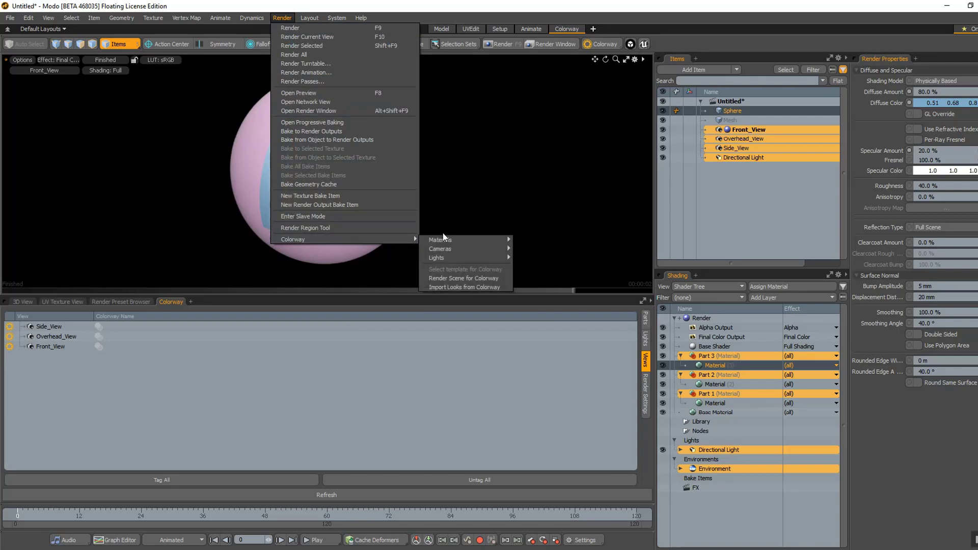
click(454, 278)
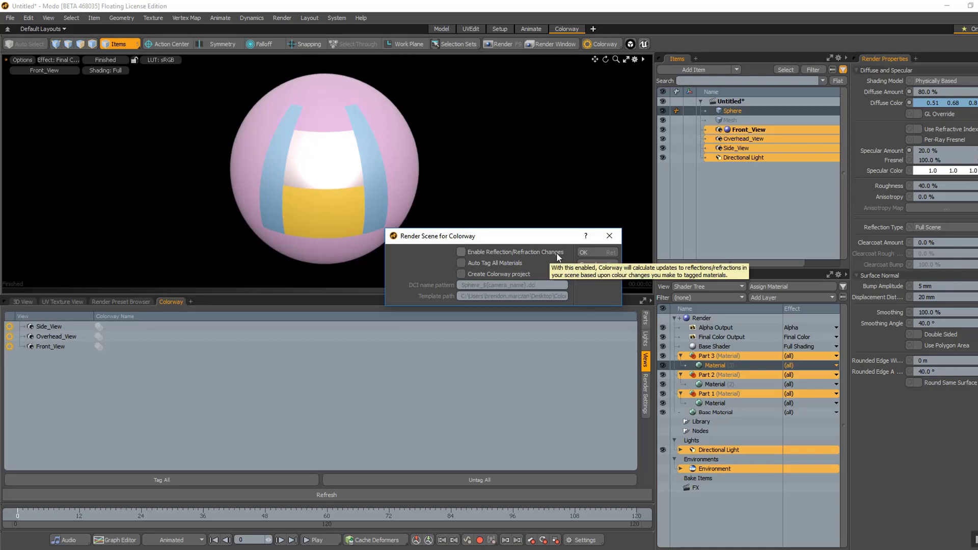
click(589, 264)
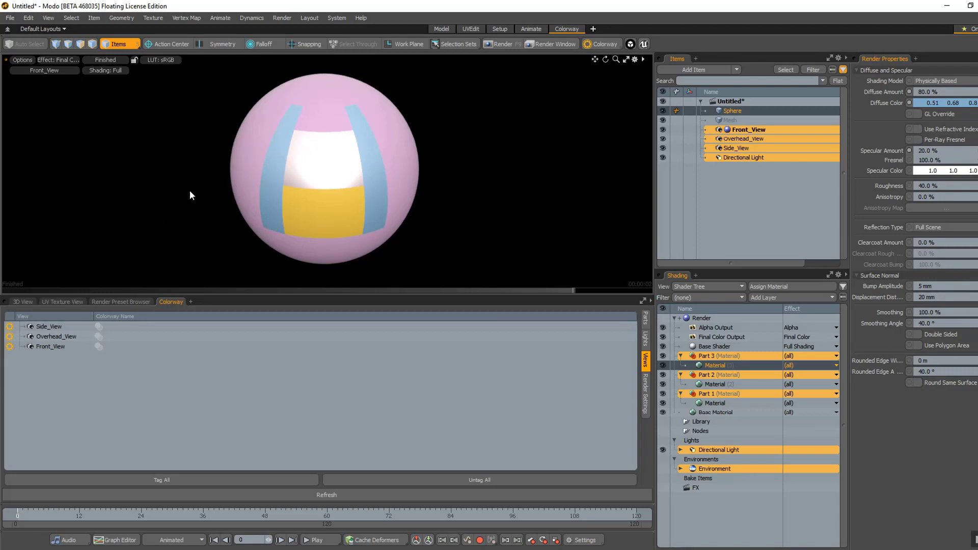
Select the Base Material and run Render Scene for Colorway.
key(ctrl+z)
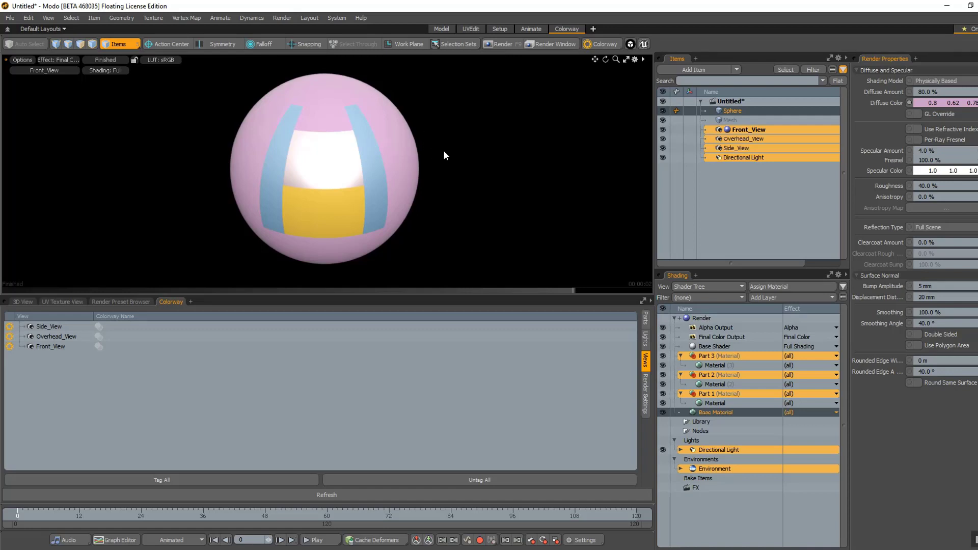
click(284, 17)
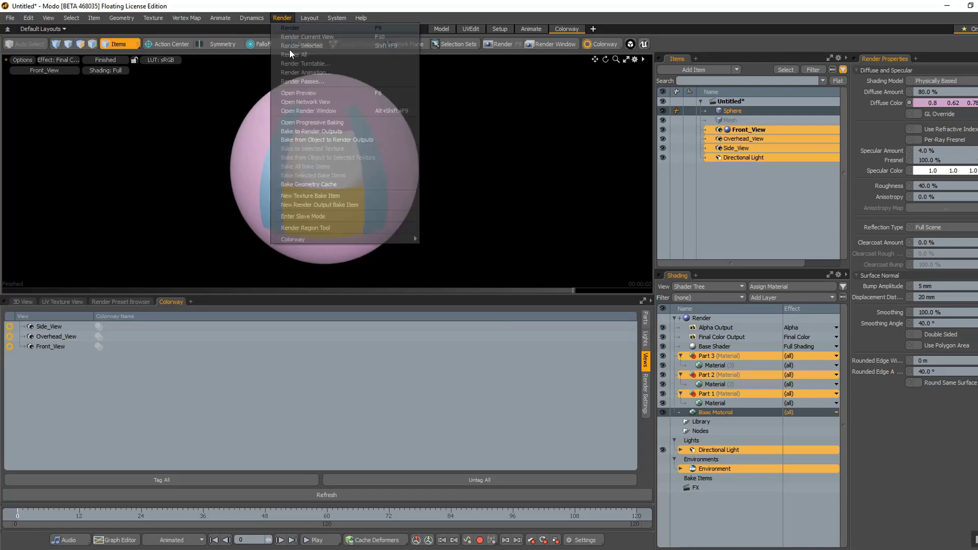
mouse_move(332, 239)
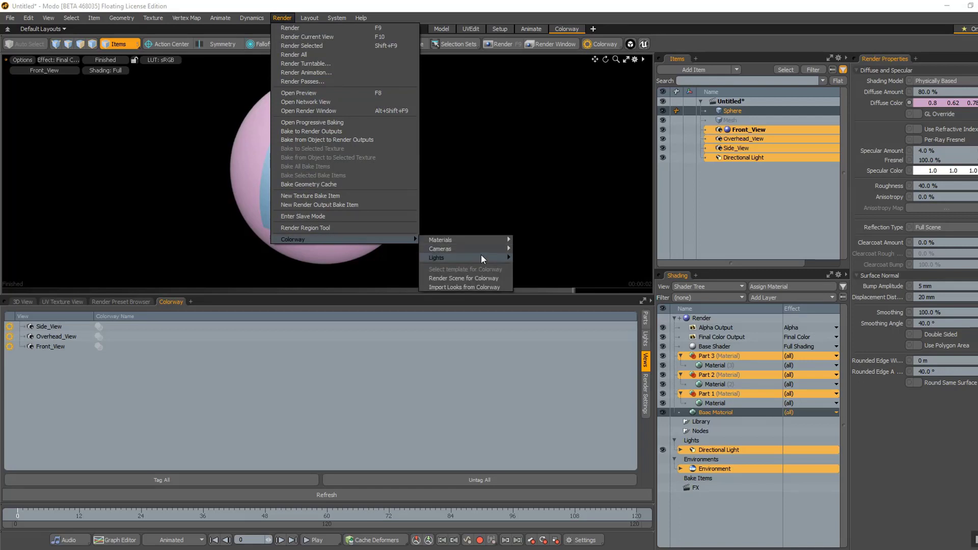
click(476, 274)
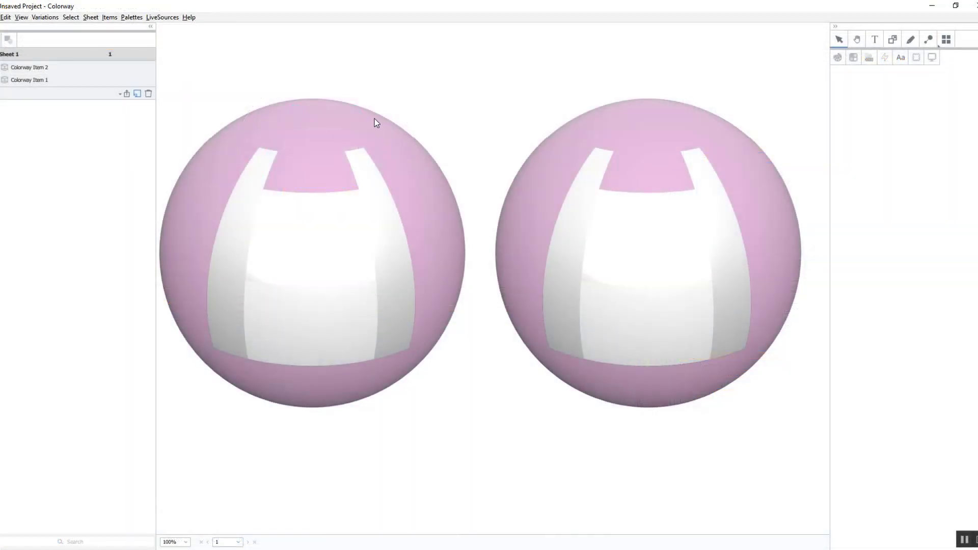
Nudge the left sphere down, snap the right sphere level with it, and deselect.
drag(365, 119, 360, 128)
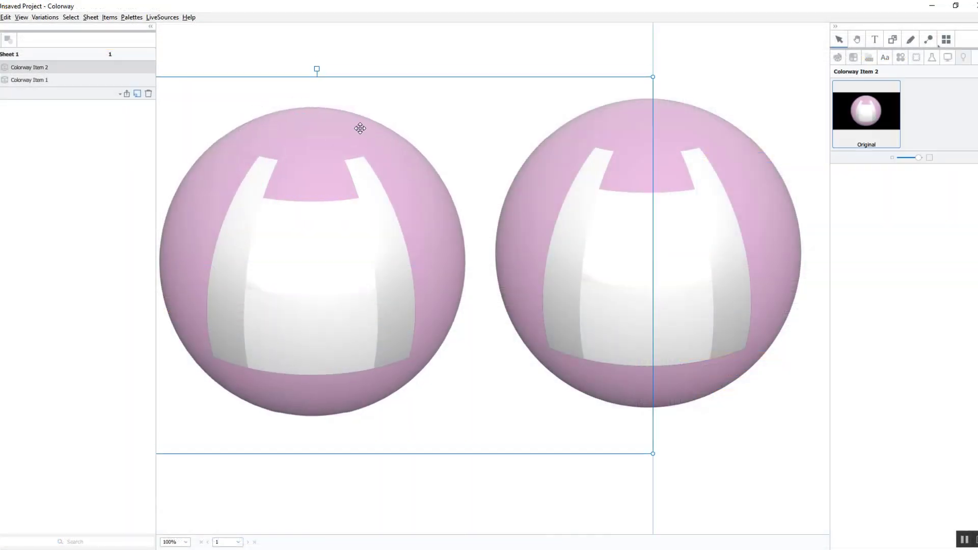
click(384, 59)
drag(631, 123, 637, 125)
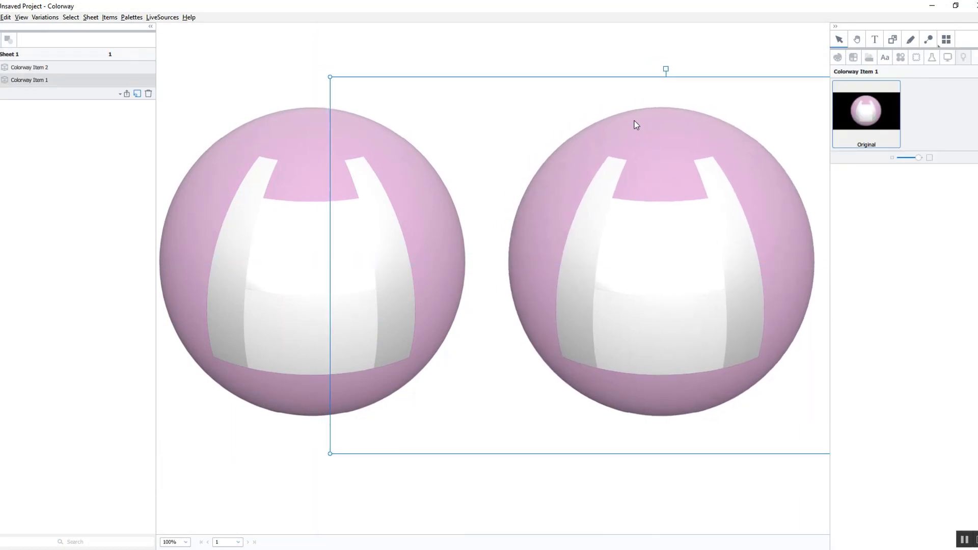
click(567, 65)
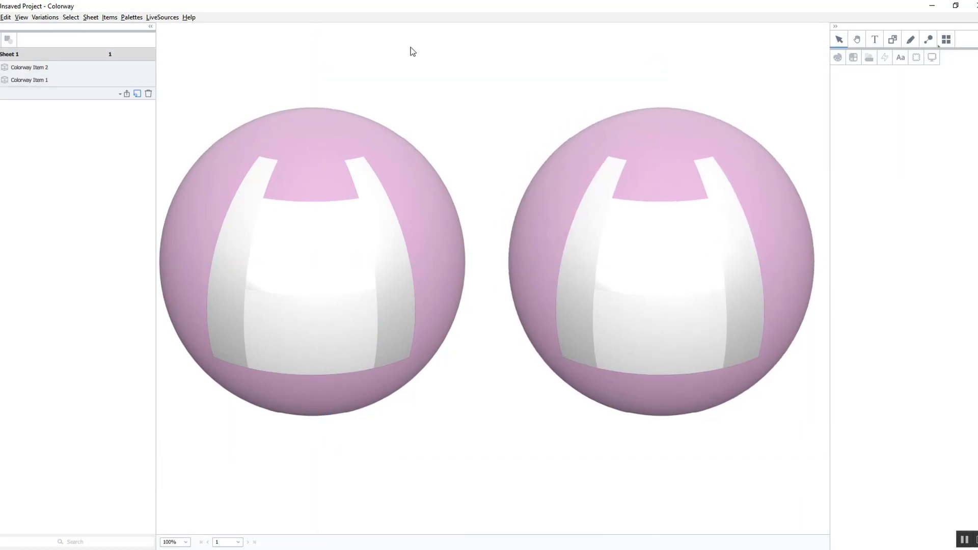